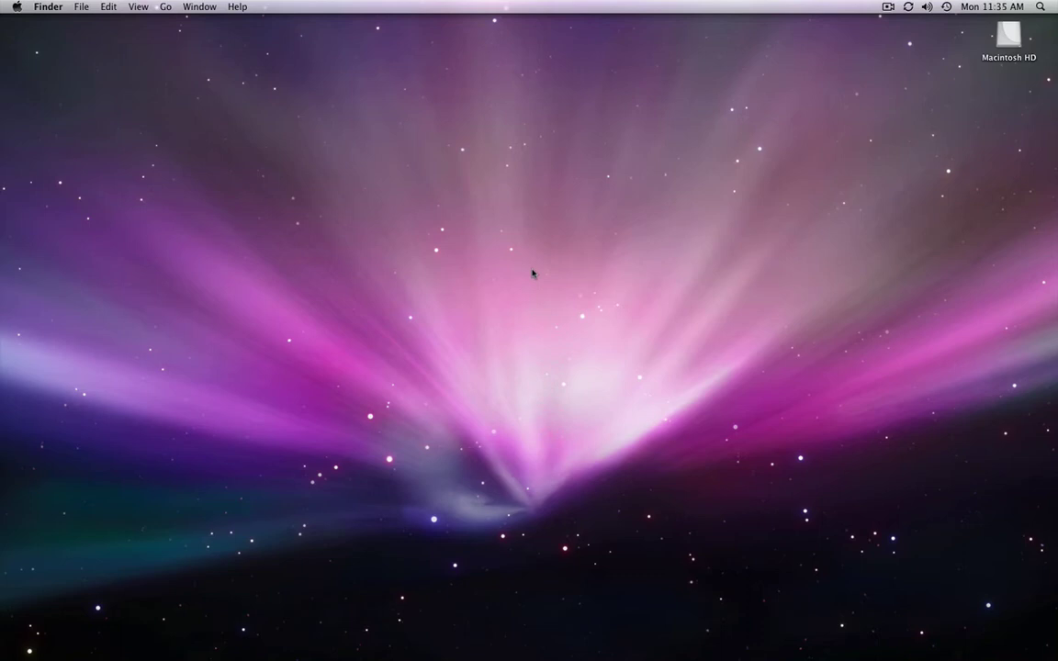
Step: Open Macintosh HD and locate the Logic Pro application in the Applications folder
double_click(1014, 39)
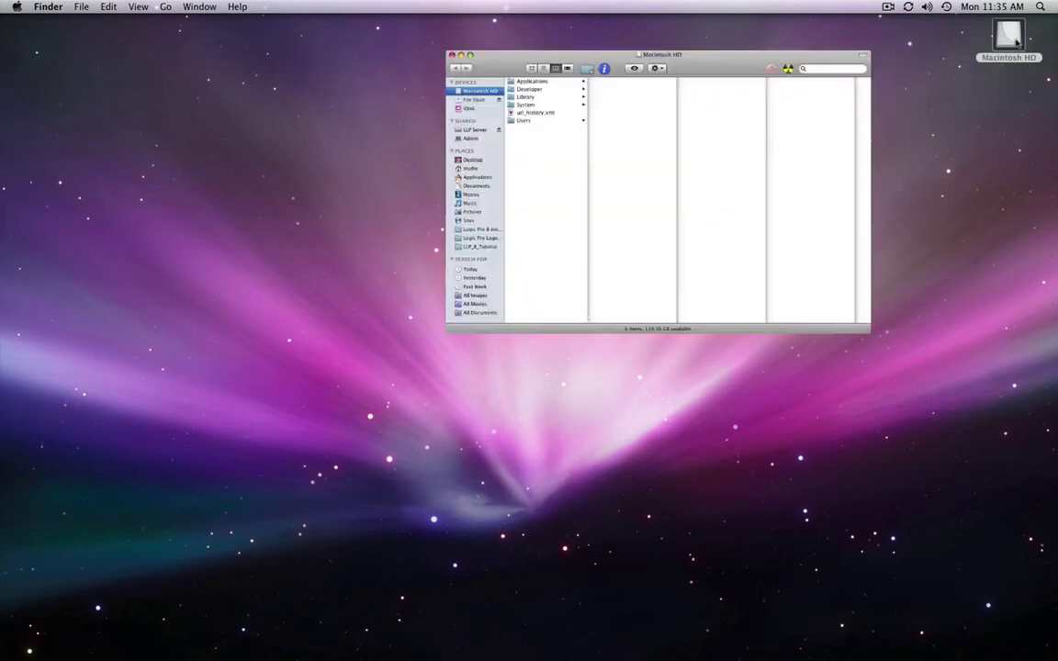
click(312, 103)
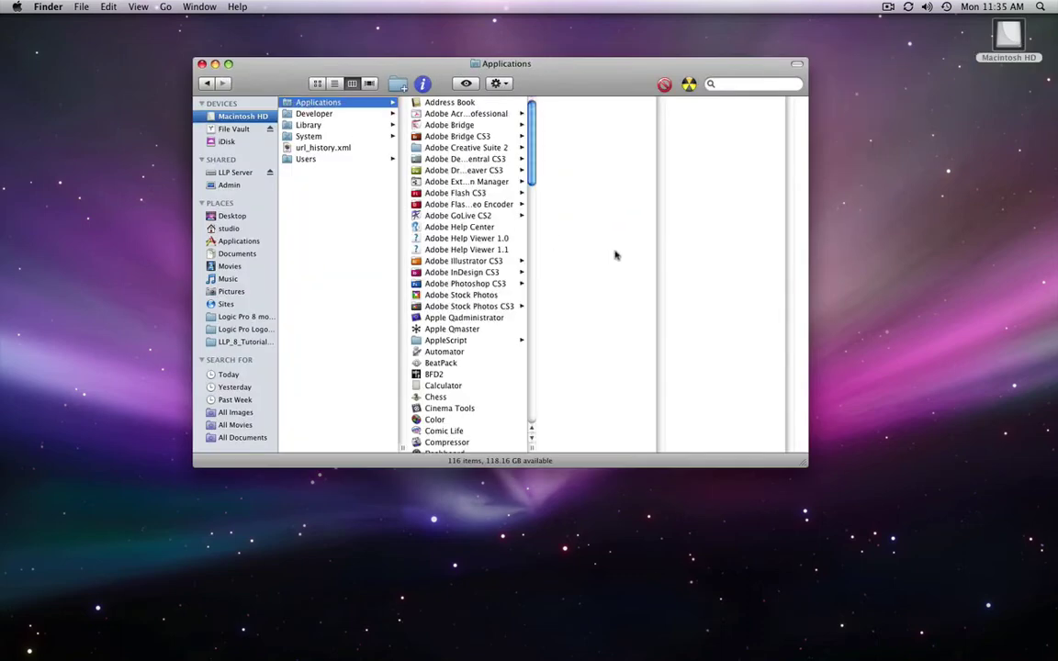
drag(533, 173, 541, 334)
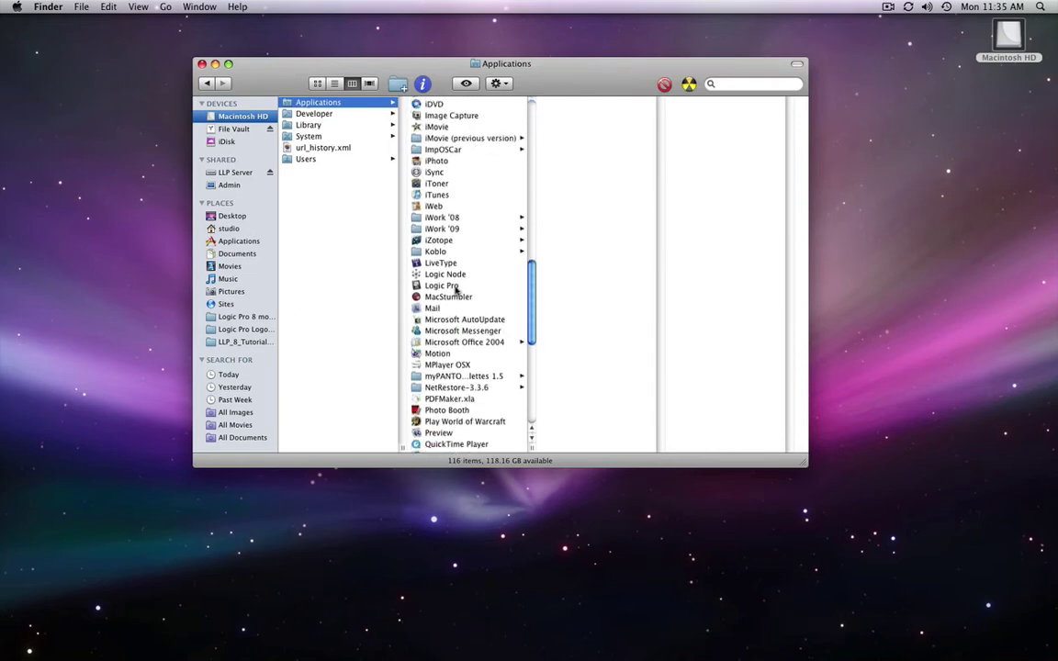
click(465, 287)
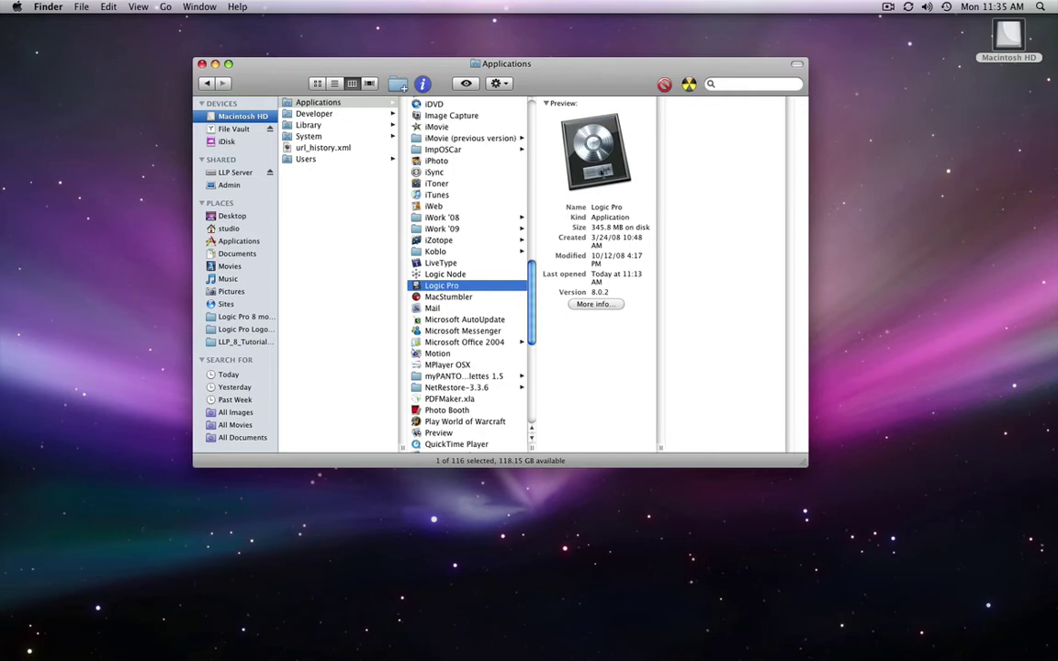
drag(570, 151, 588, 213)
Step: Go to /Library/Application Support/Logic on Macintosh HD and show the Logic folder's info beside the folder listing
click(323, 126)
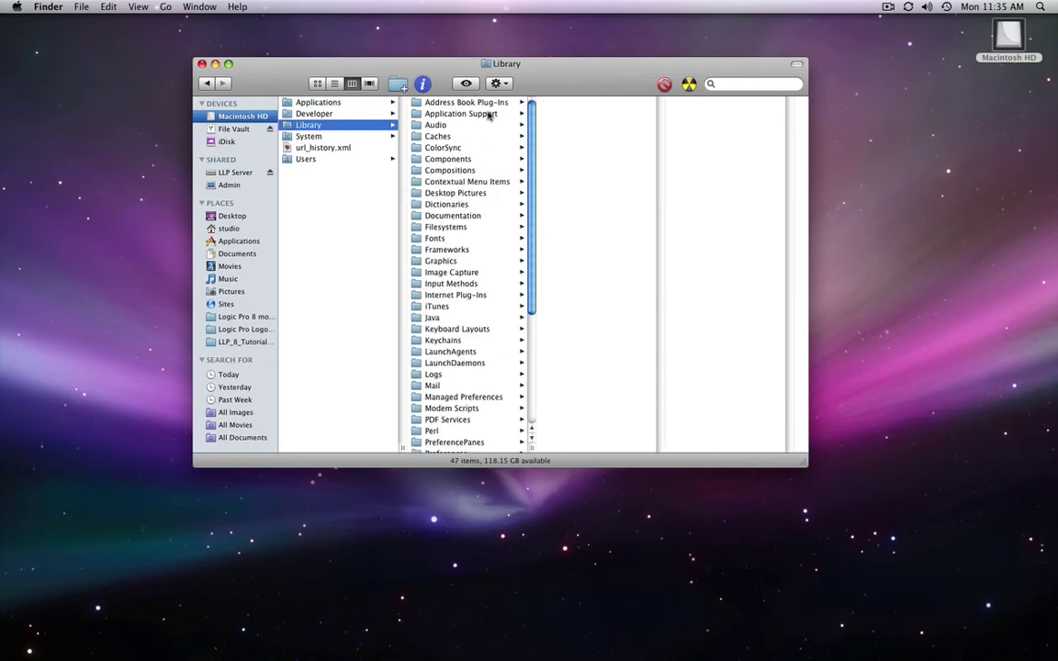
click(490, 114)
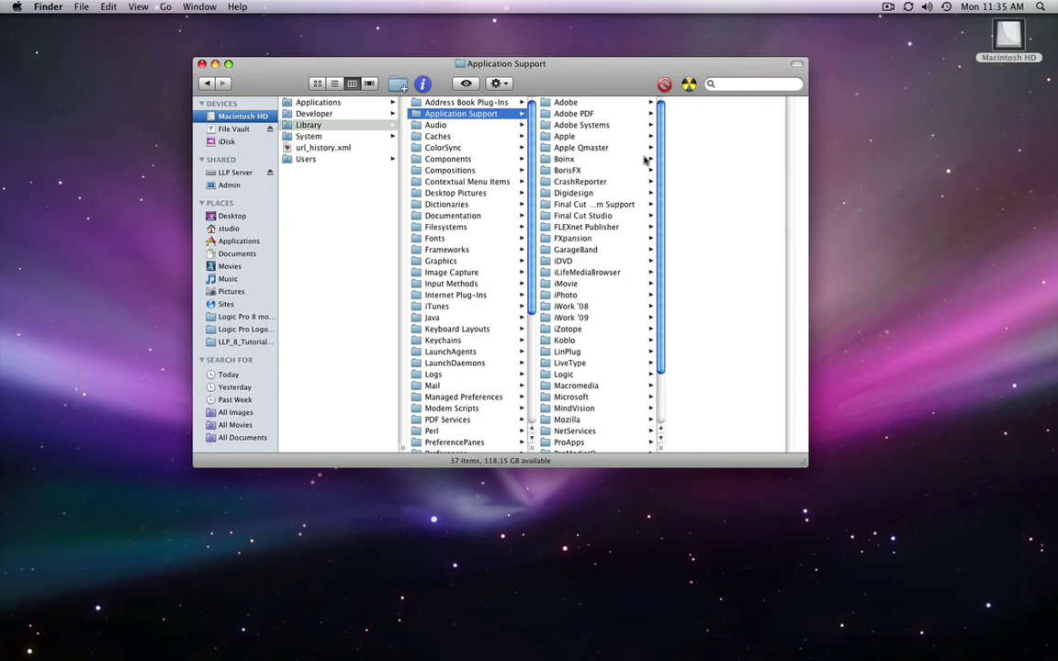
click(577, 377)
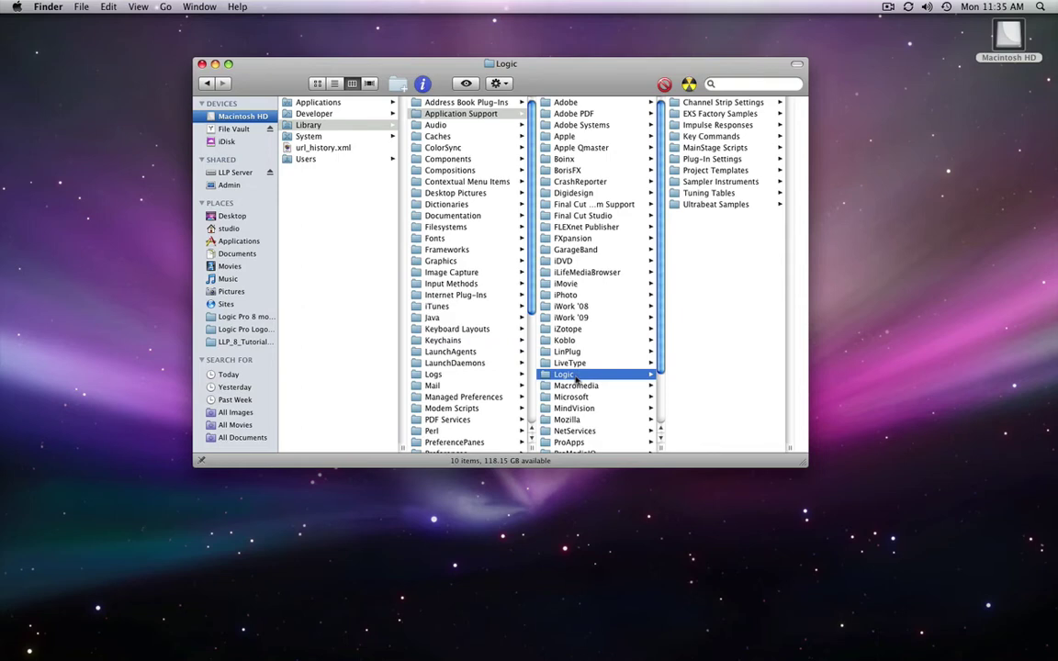
key(super+i)
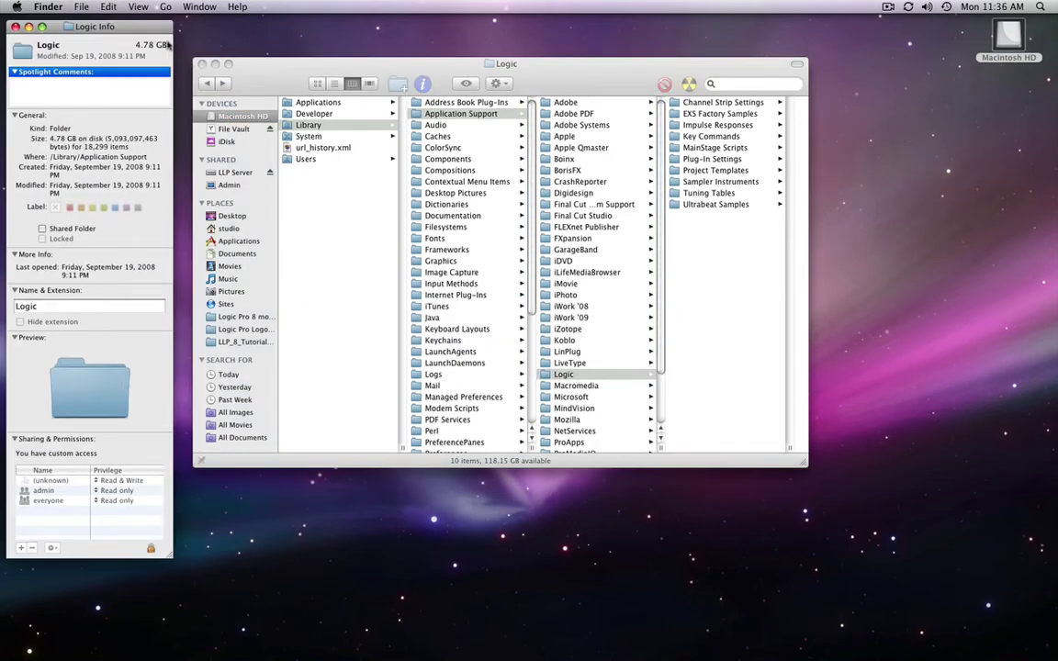
drag(146, 23, 512, 17)
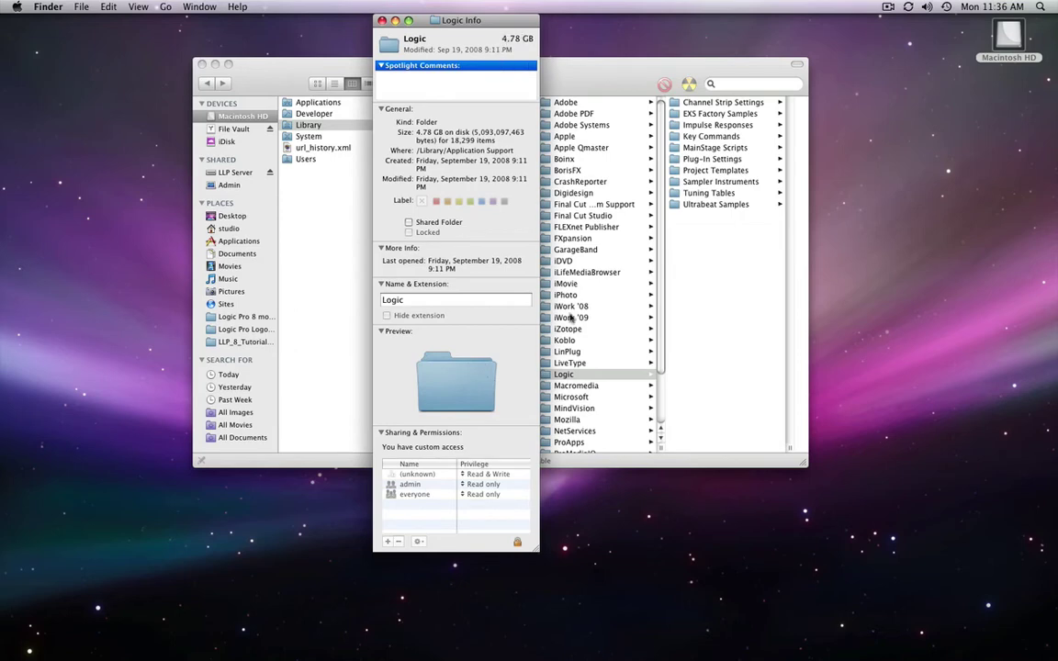
Step: Show the info of the EXS Factory Samples folder inside Logic, and close both info windows
click(676, 114)
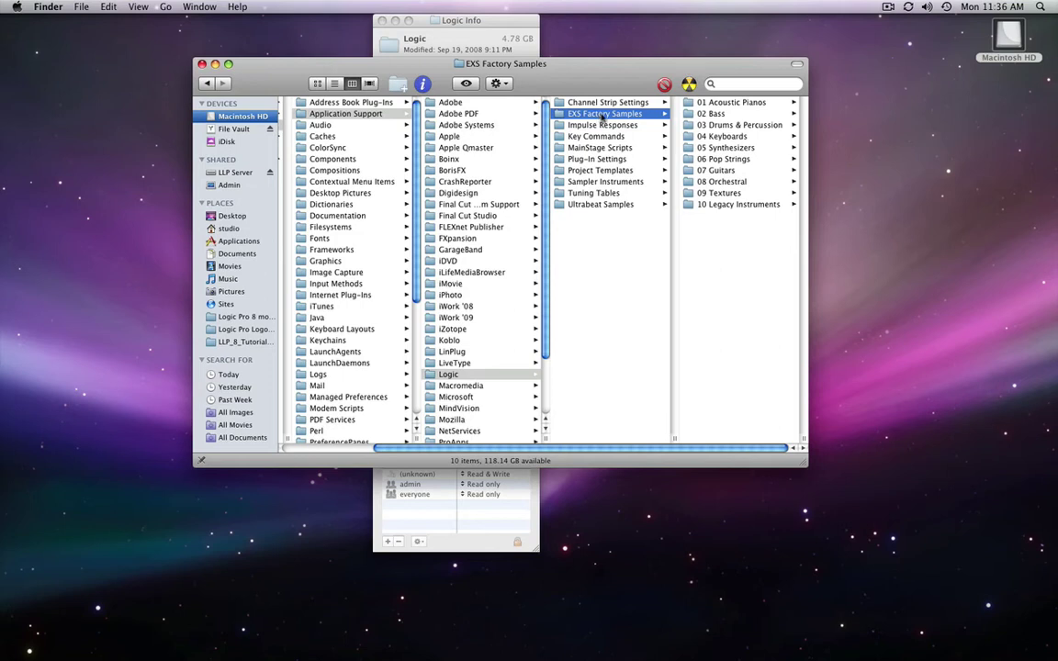
key(super+i)
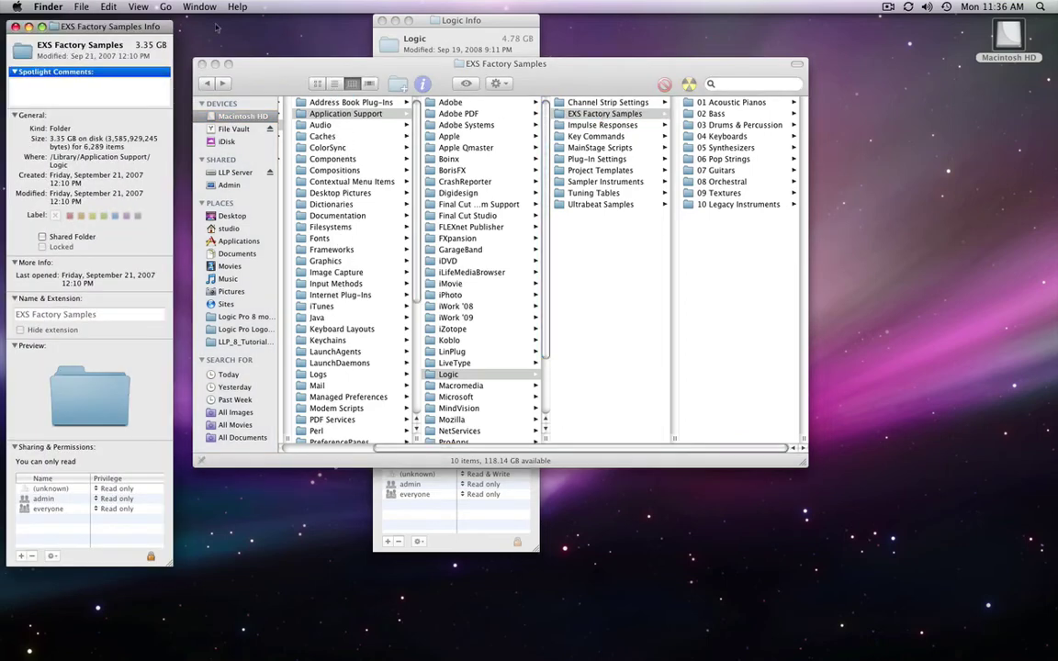
drag(131, 20, 319, 14)
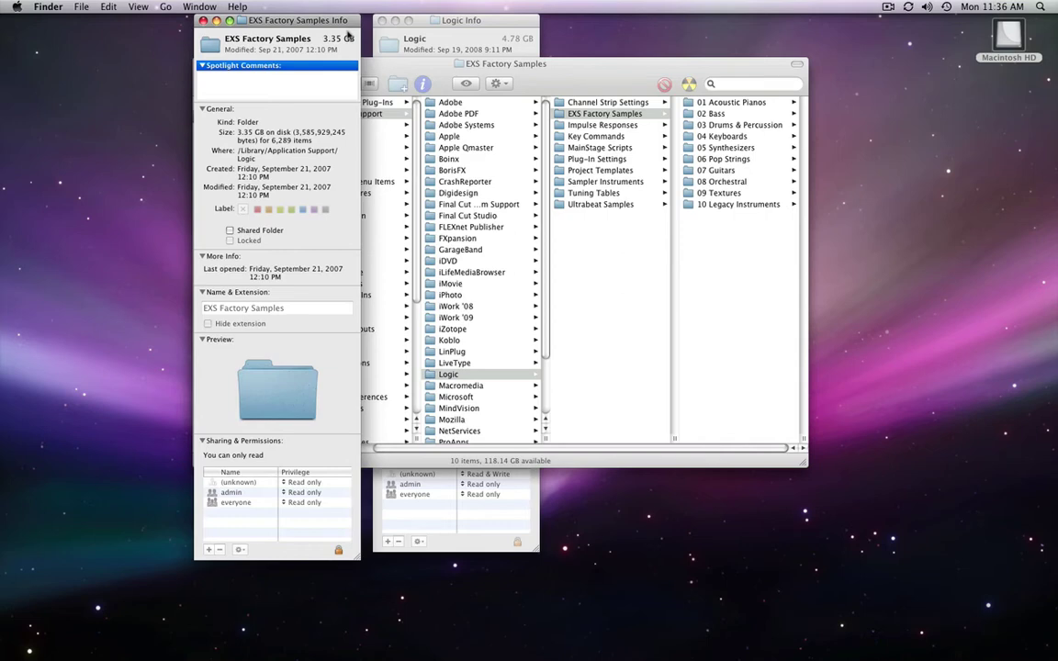
key(super+w)
click(450, 25)
key(super+w)
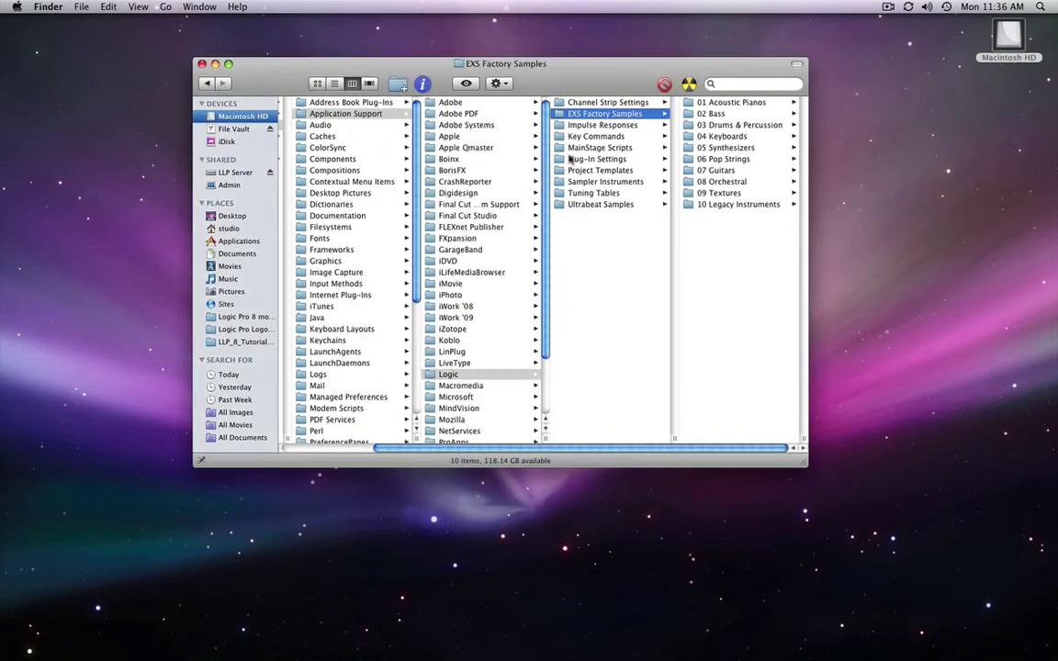
Step: Go to the Logic folder in Application Support within the Library of the studio user's home folder
scroll(561, 156, left, 5)
click(308, 158)
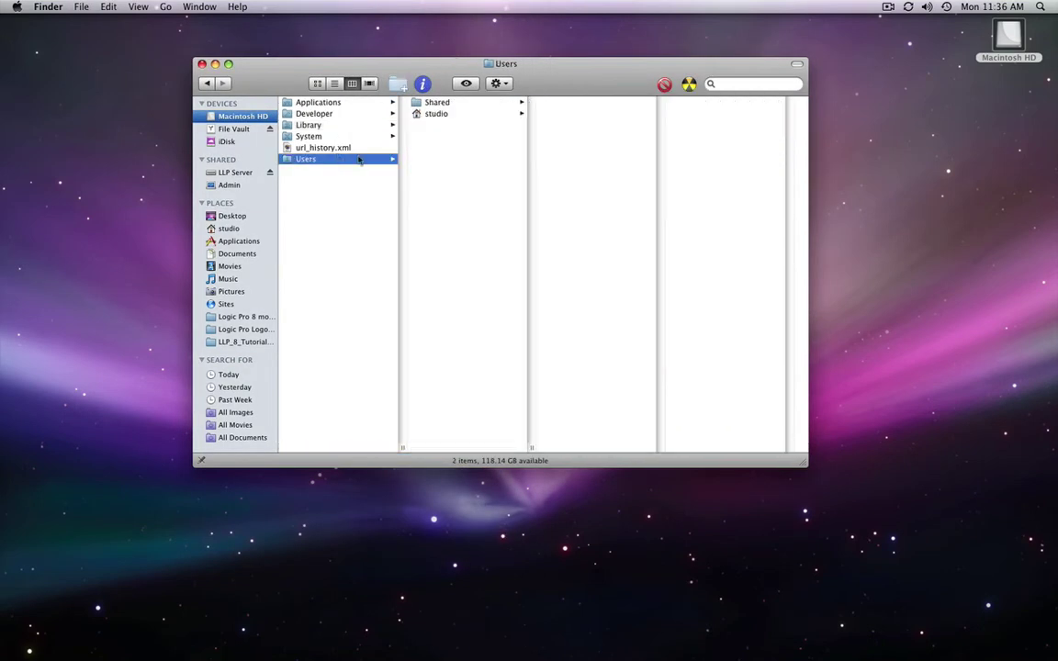
click(440, 113)
click(552, 136)
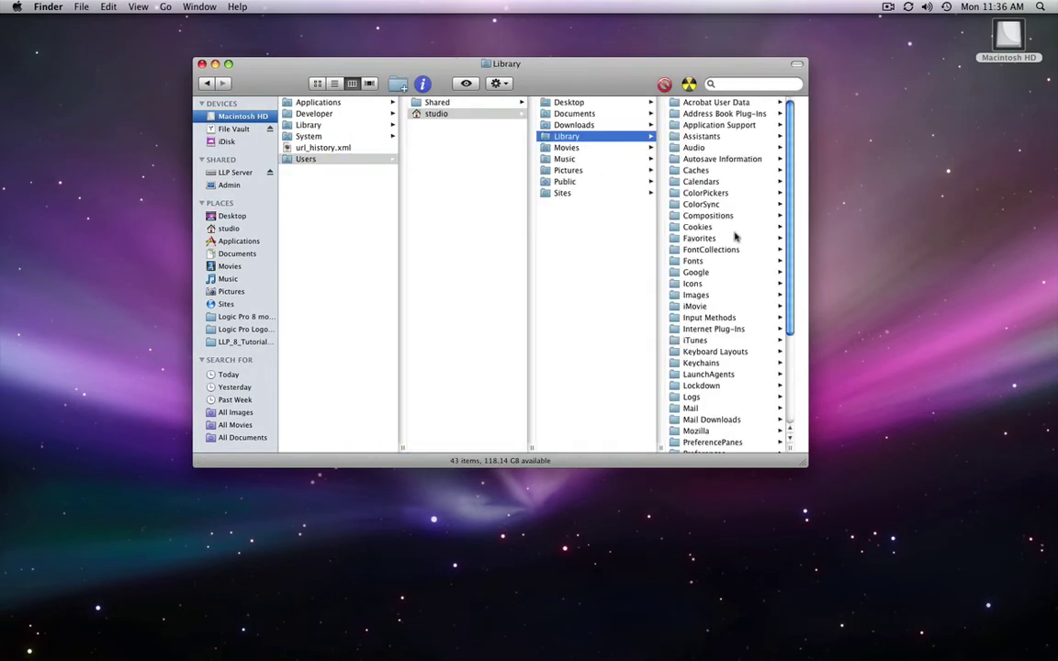
click(735, 126)
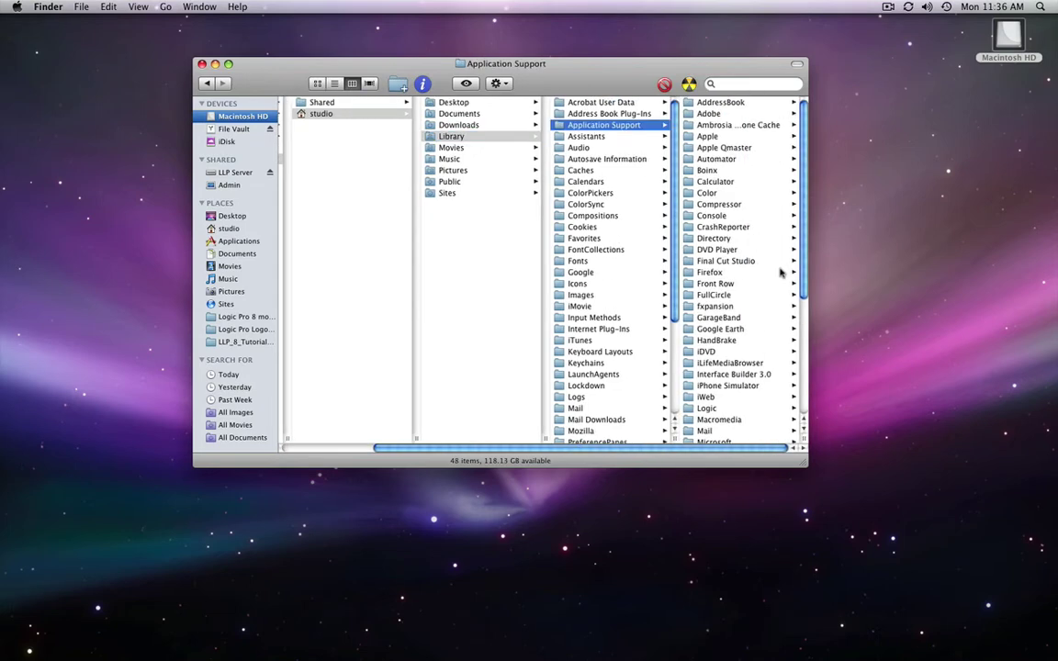
click(722, 408)
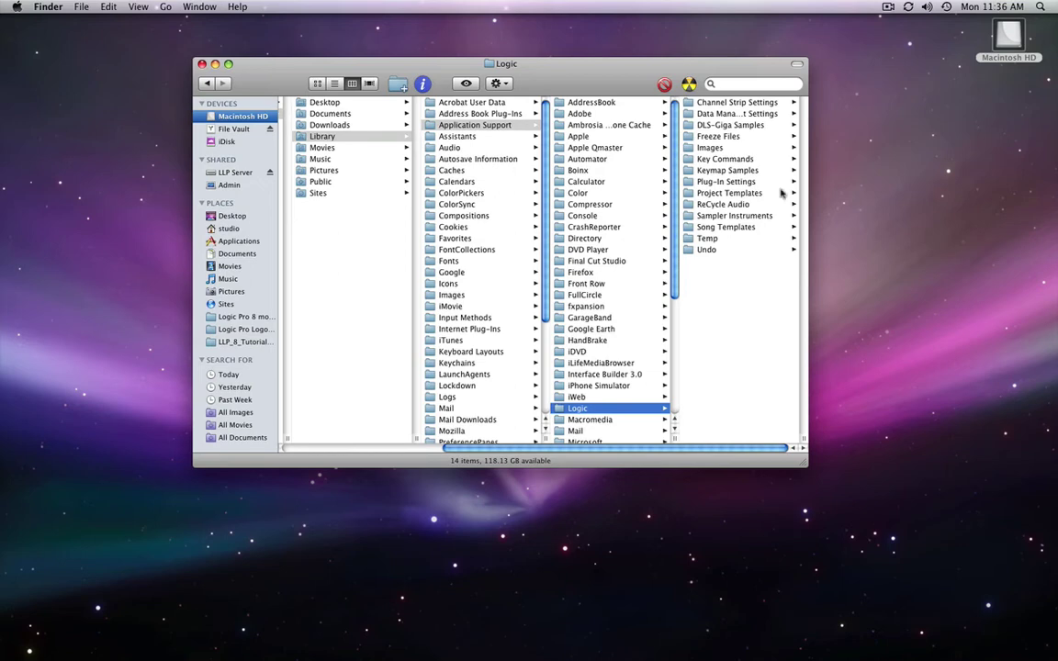
Step: Examine the user's Logic subfolders: Plug-In Settings, Key Commands, DLS-Giga Samples, Channel Strip Settings, Project Templates and ReCycle Audio
click(725, 182)
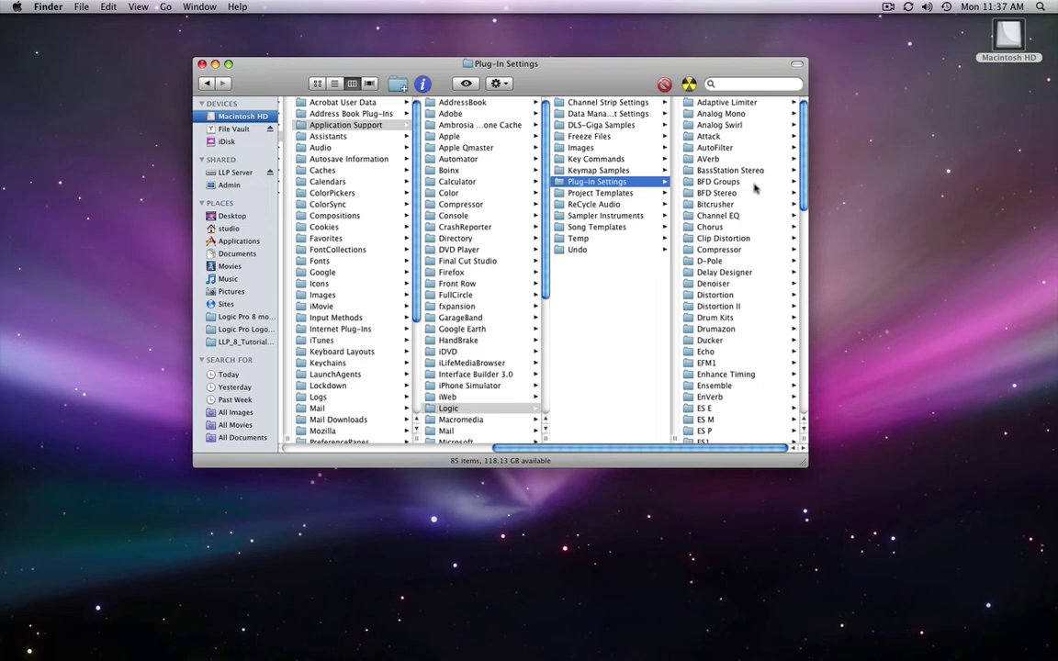
click(642, 161)
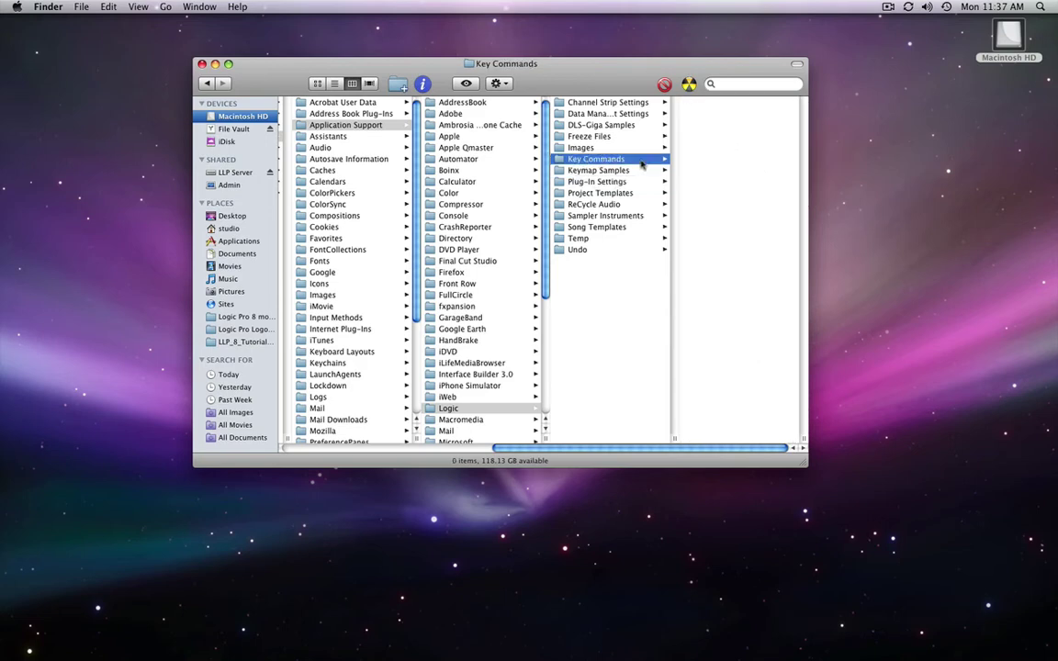
click(580, 126)
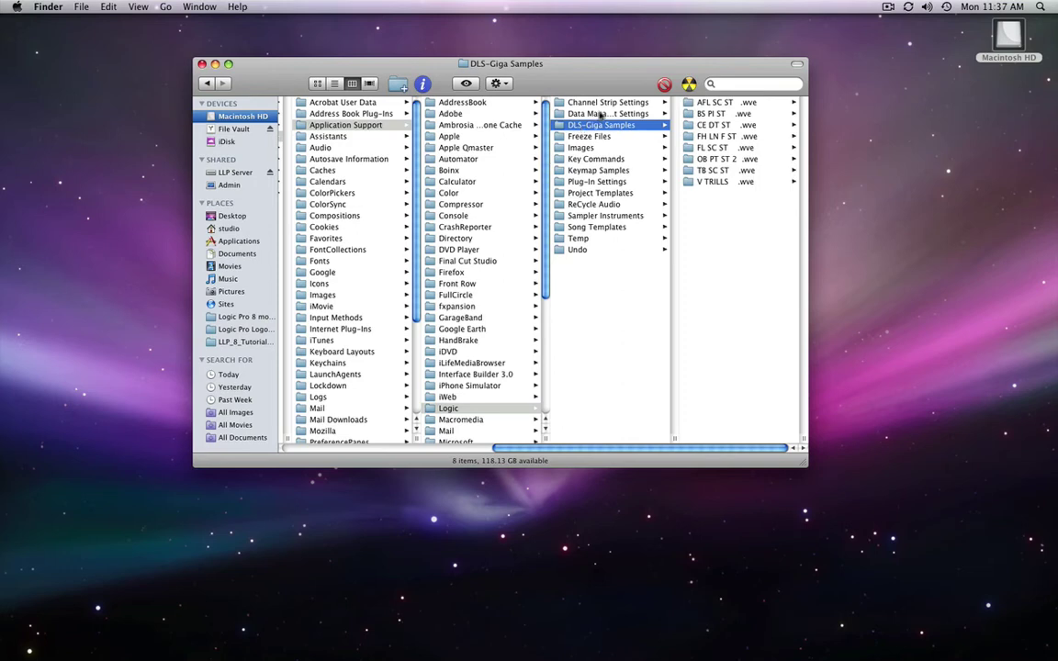
click(556, 102)
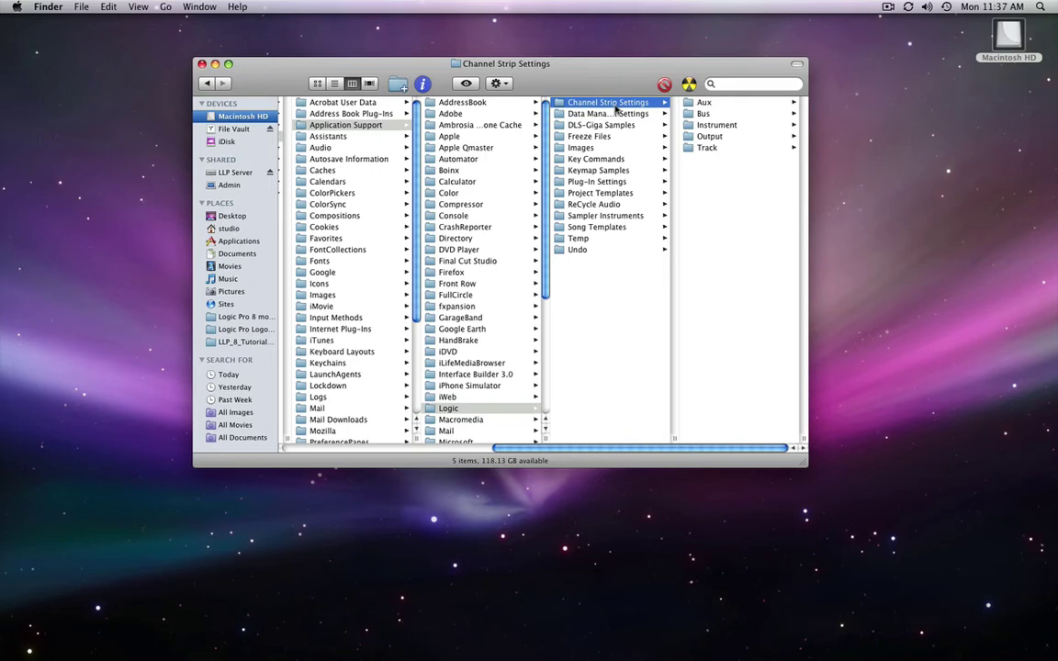
click(629, 195)
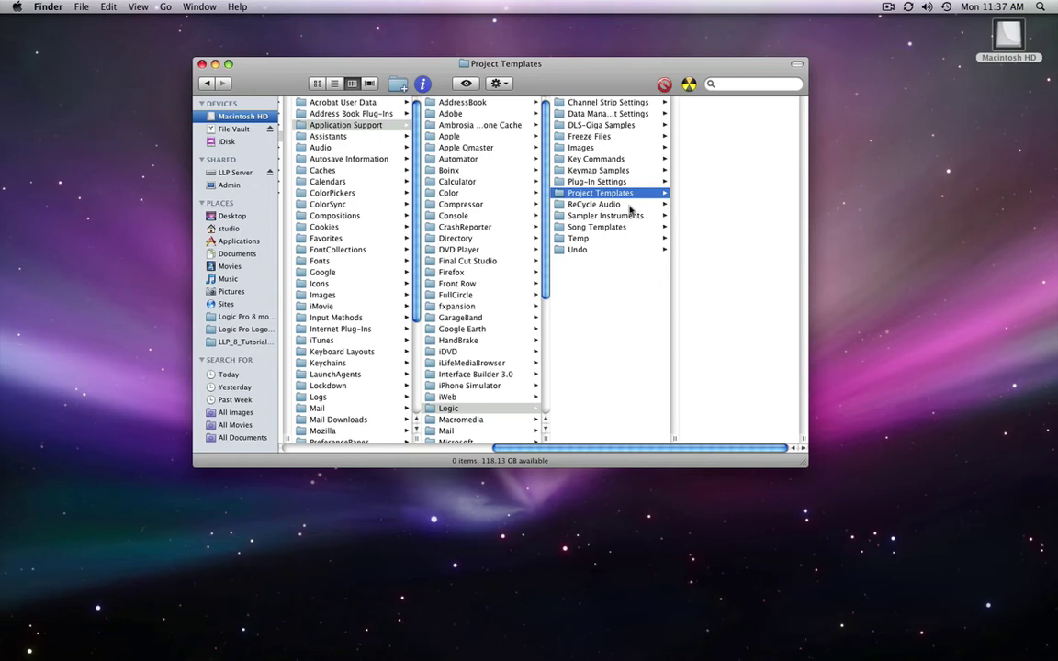
key(Down)
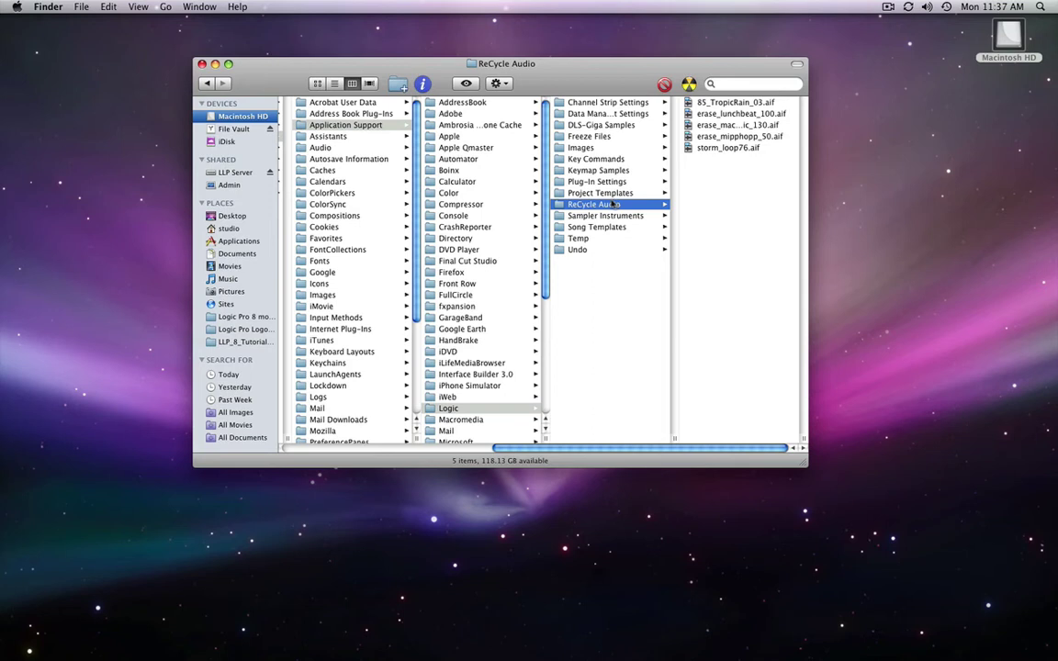
click(623, 127)
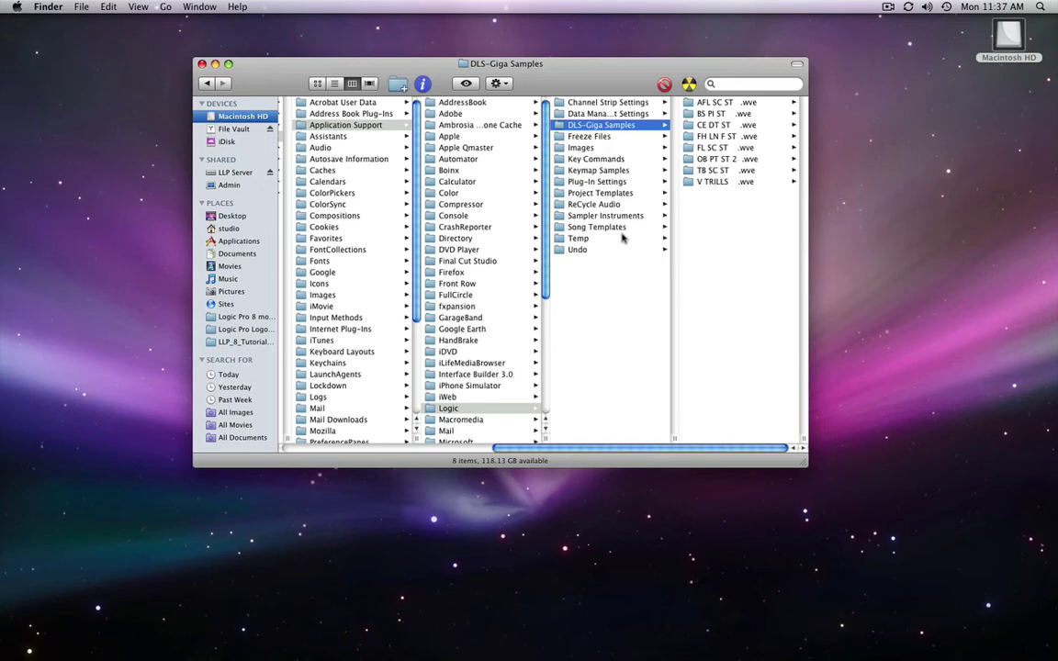
Step: Select the user's Logic folder and view its available actions, such as Compress, without applying any
click(445, 409)
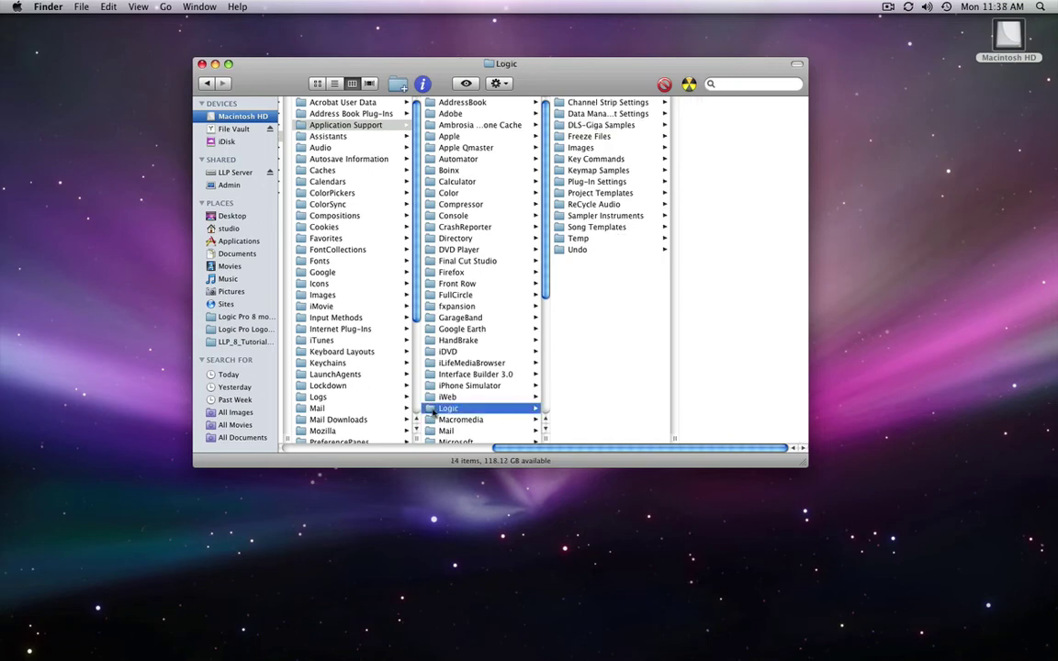
right_click(430, 409)
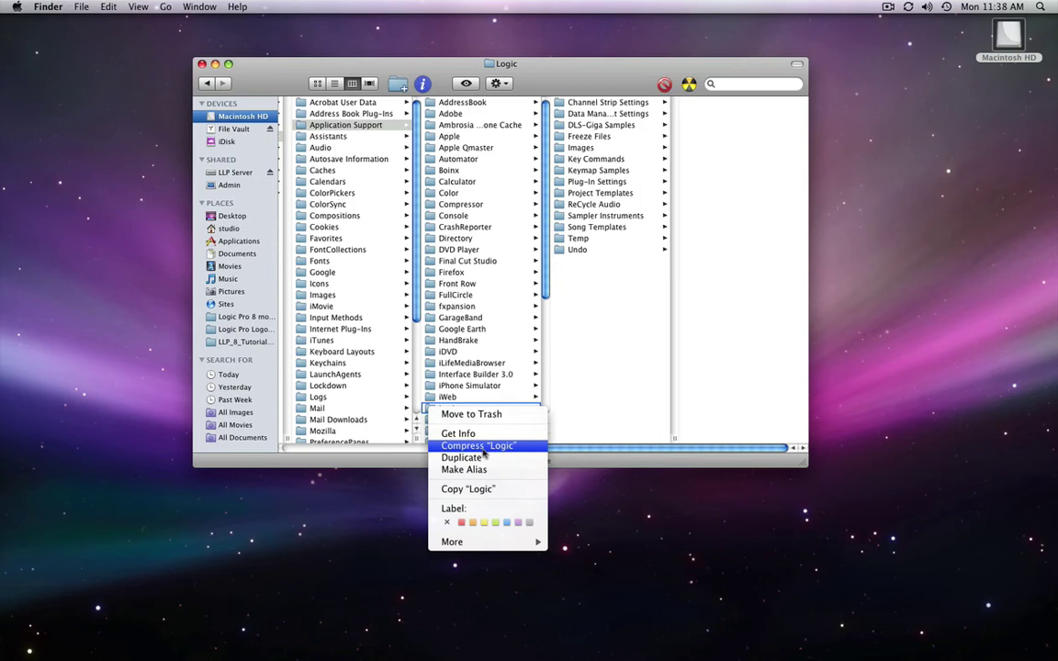
click(389, 488)
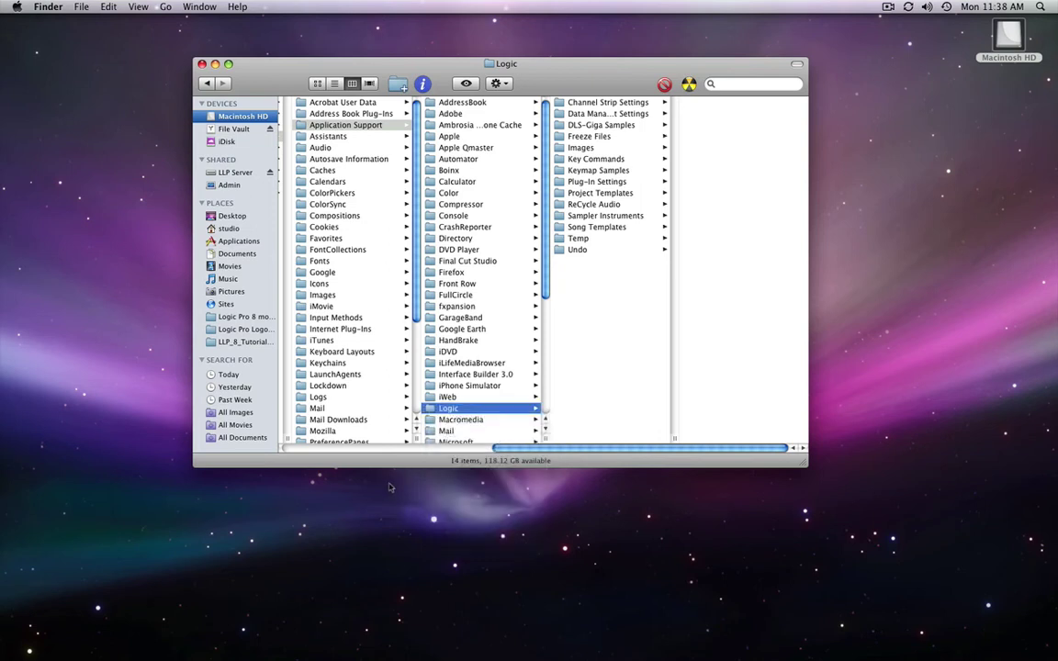
Step: Open the Preferences folder in the studio user's Library and widen the file column to fit full file names
click(351, 126)
scroll(351, 131, left, 5)
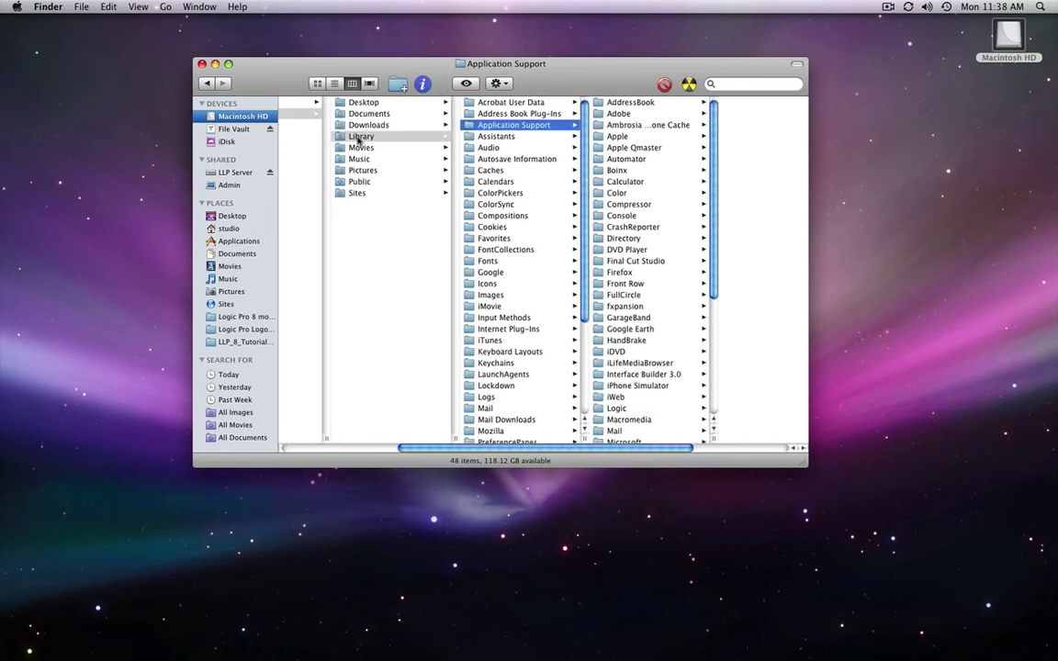
click(362, 136)
click(512, 125)
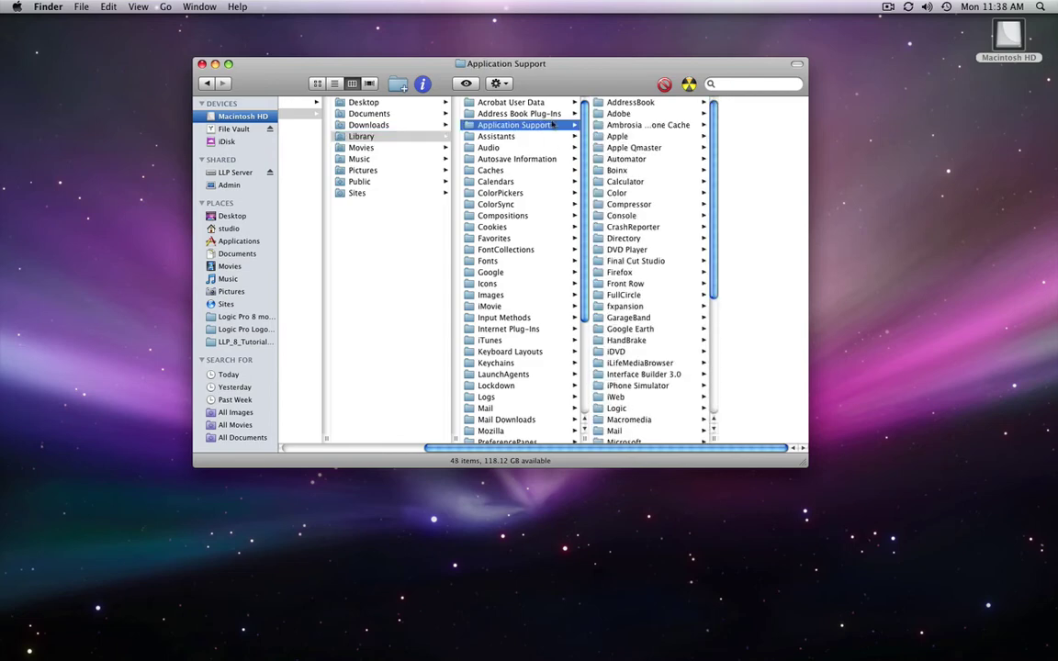
scroll(505, 147, down, 8)
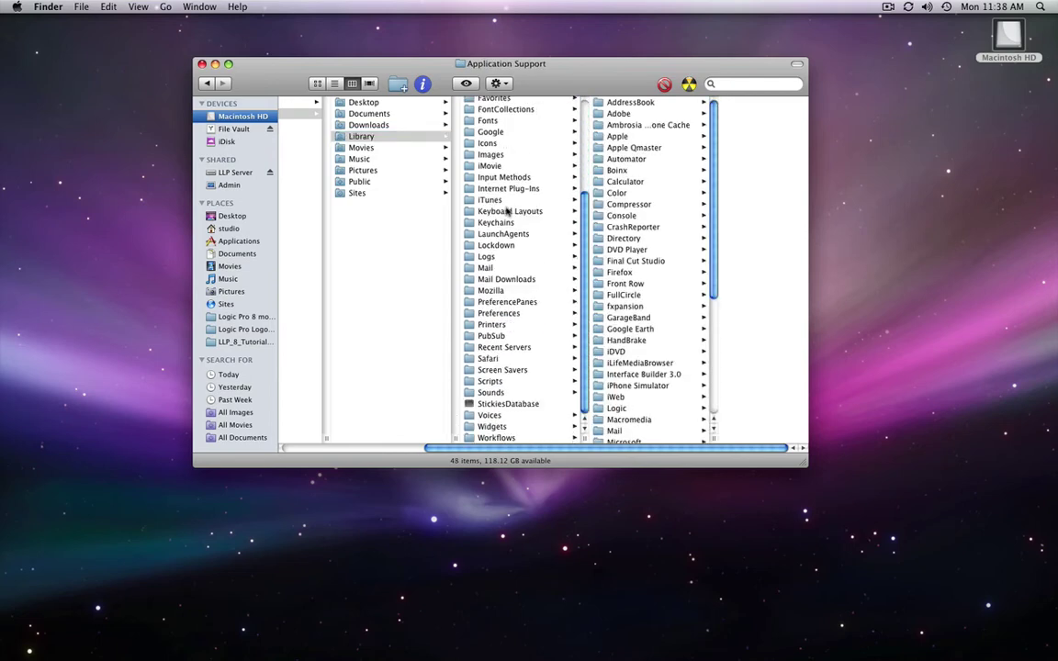
click(501, 313)
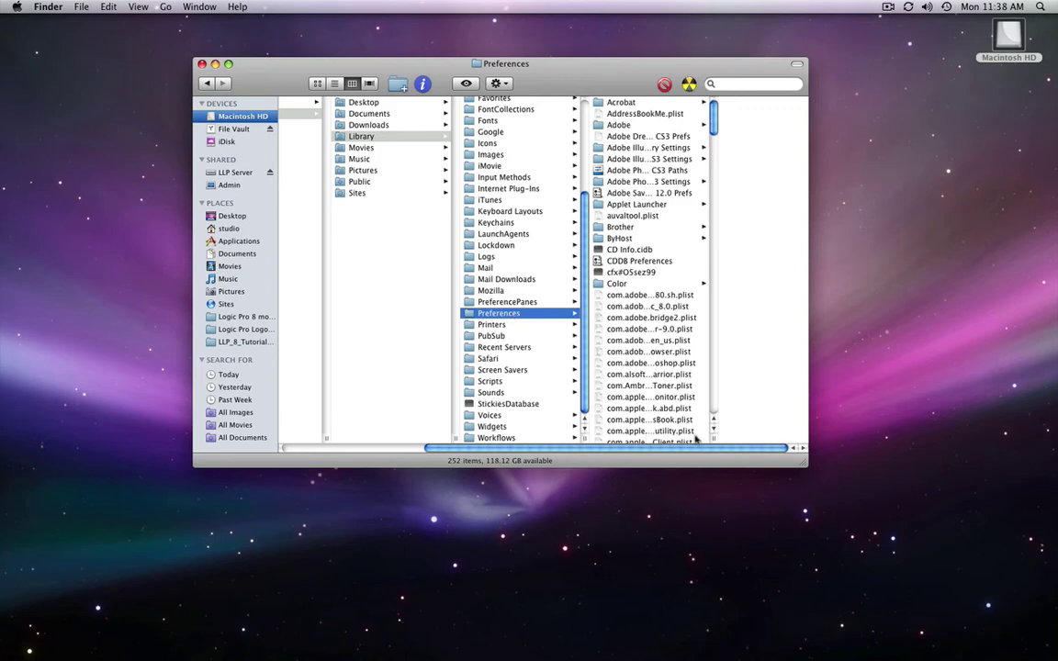
drag(719, 440, 826, 450)
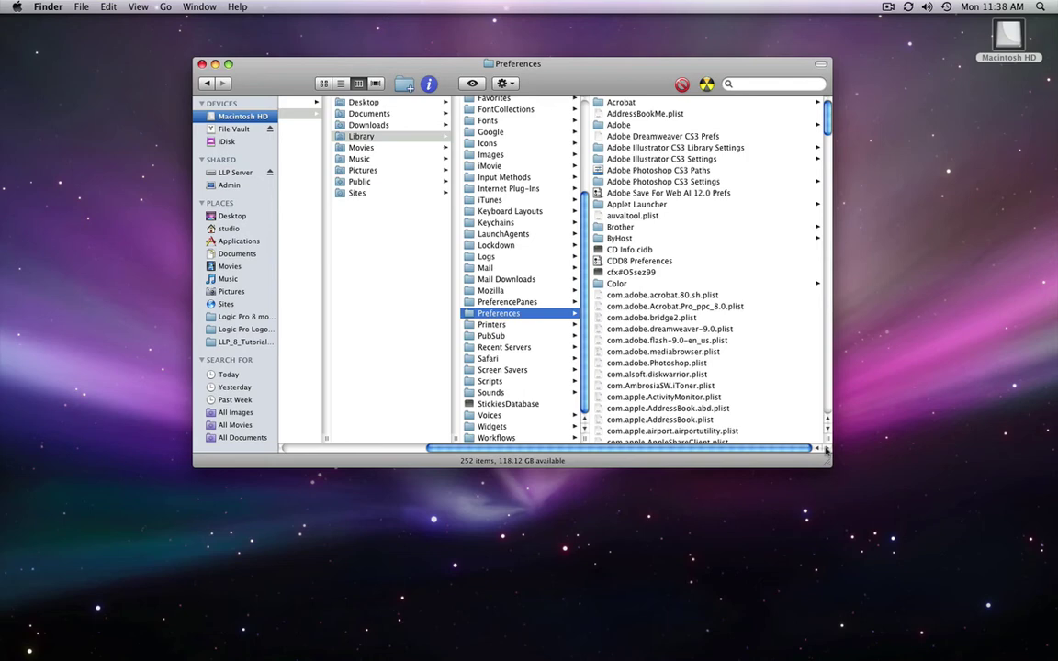
Step: Reopen the Preferences folder through the studio user's Library and widen its file column and the window to fit full file names
scroll(470, 161, left, 5)
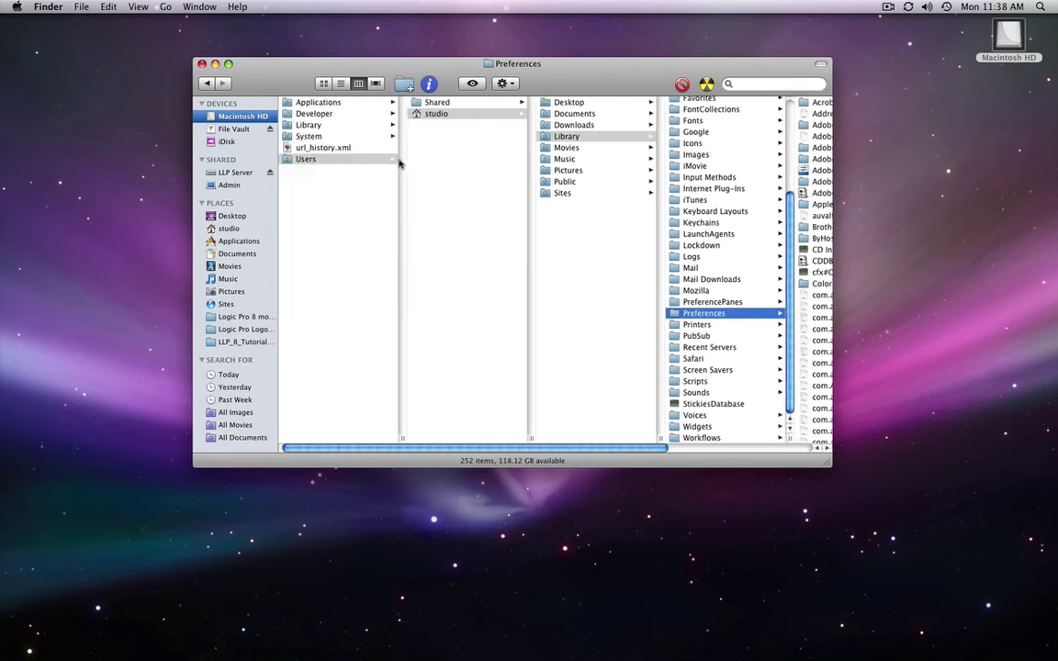
click(438, 116)
click(570, 136)
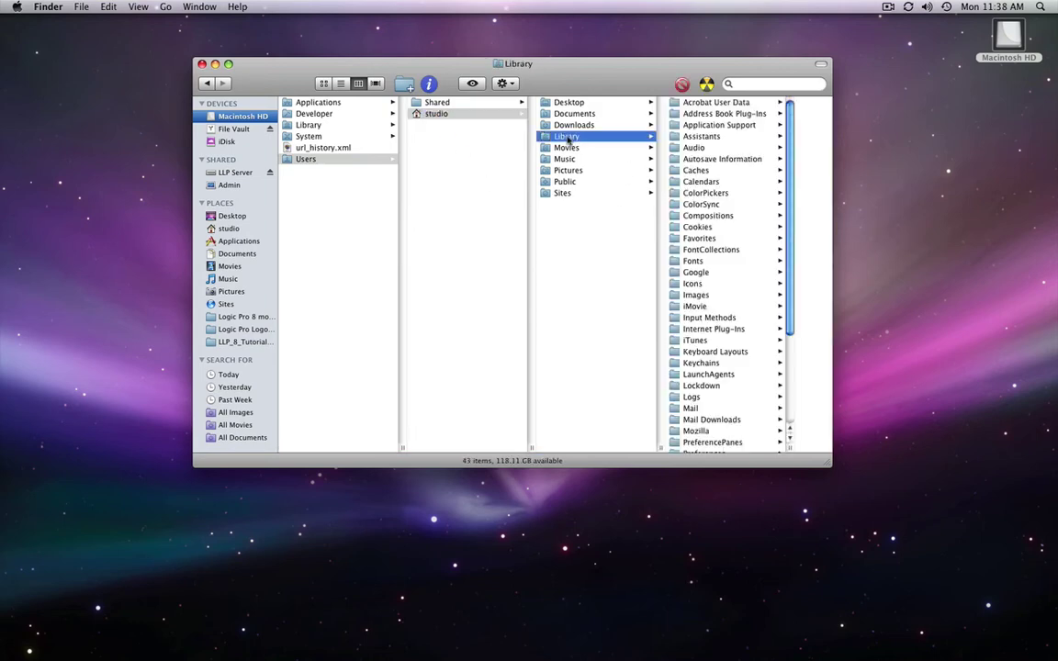
scroll(749, 331, down, 5)
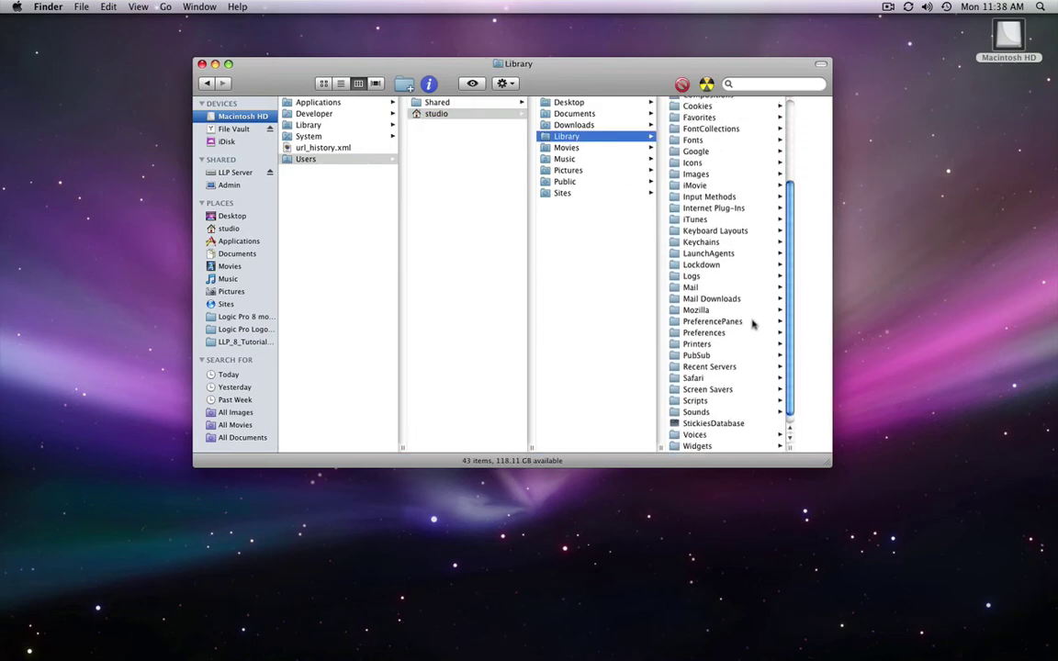
click(732, 334)
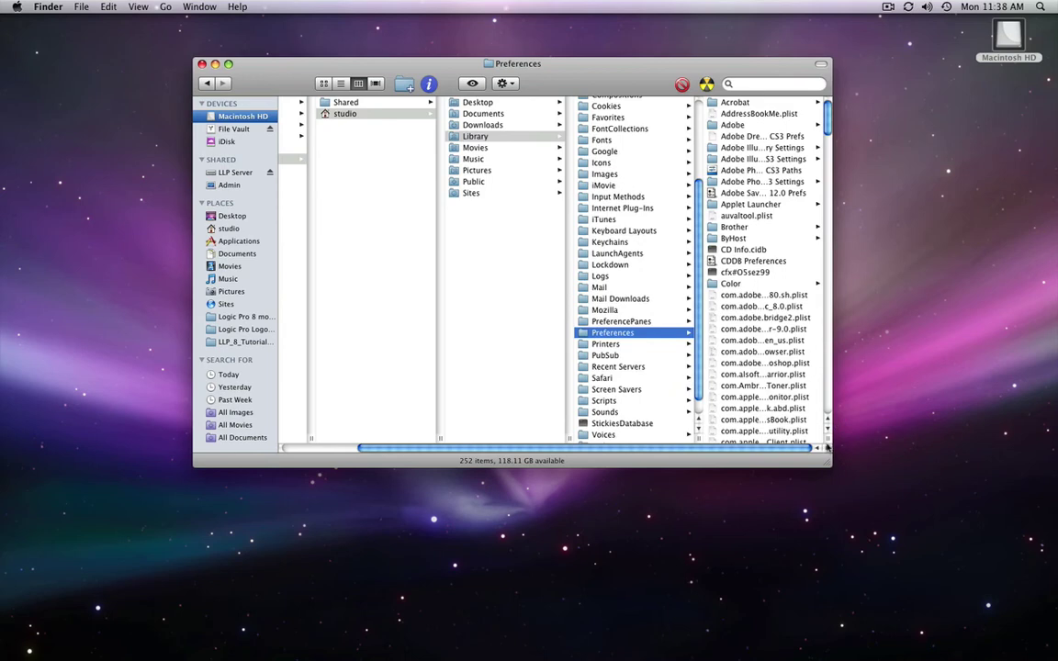
drag(828, 443, 965, 450)
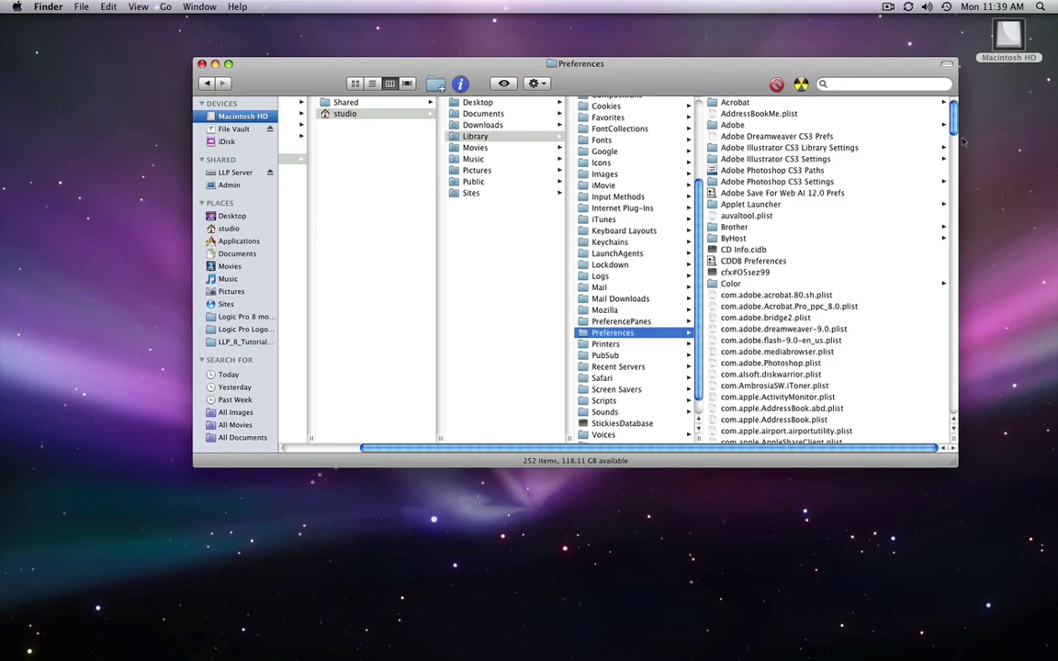
Step: Select both com.apple.logic.pro.cs and com.apple.logic.pro.plist in the Preferences folder
drag(956, 133, 938, 236)
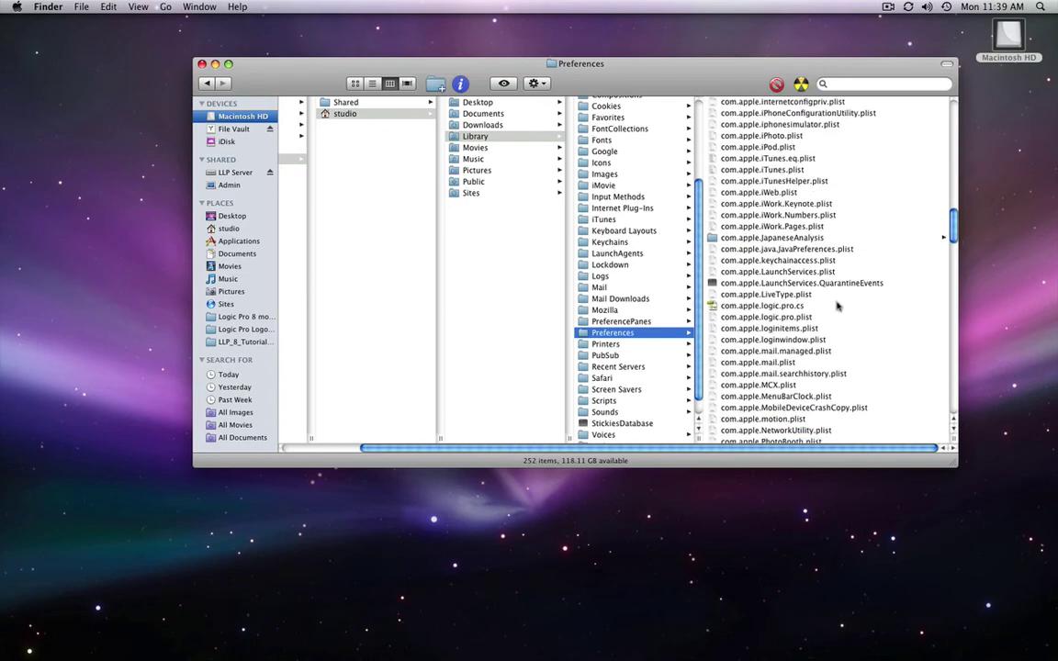
click(832, 306)
shift+click(827, 317)
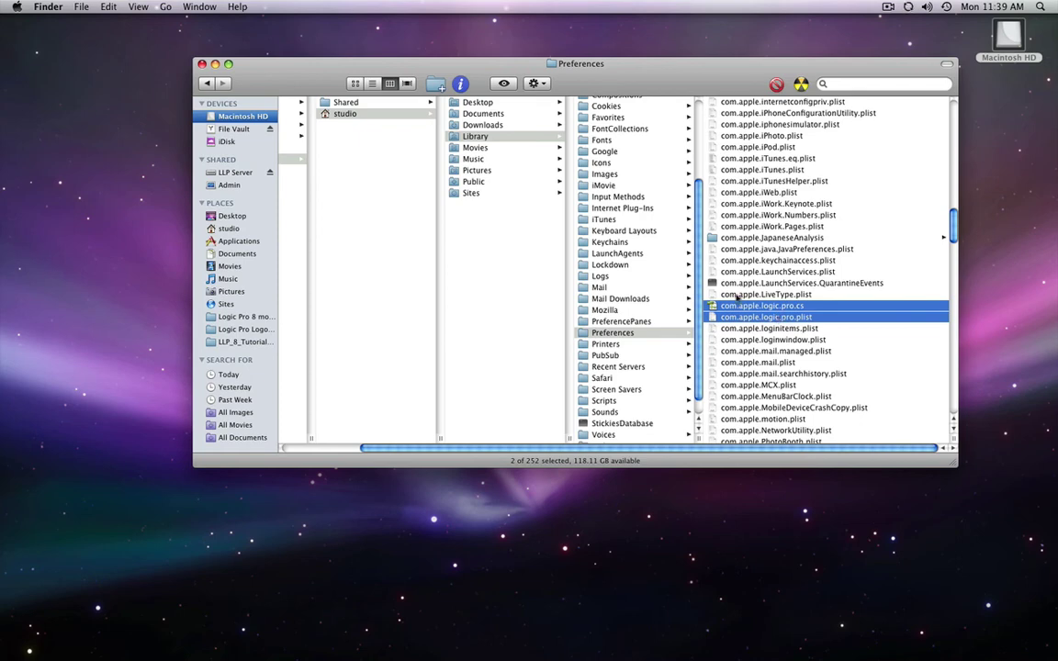
Step: Examine the contents of the Logic subfolder within Preferences and close the file browser window
scroll(878, 275, down, 20)
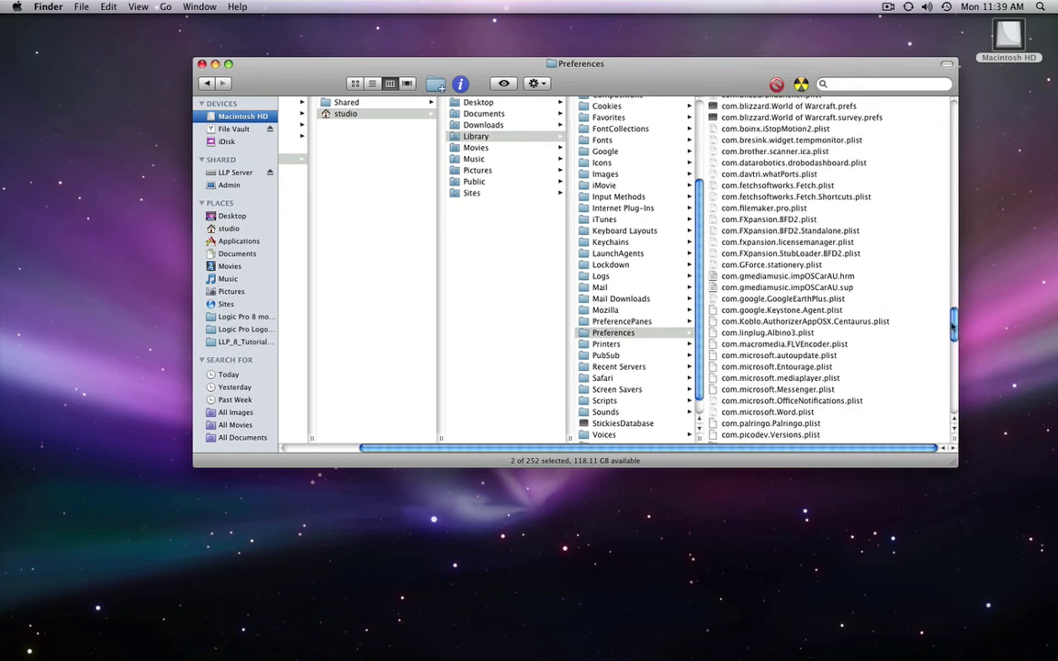
scroll(893, 291, down, 15)
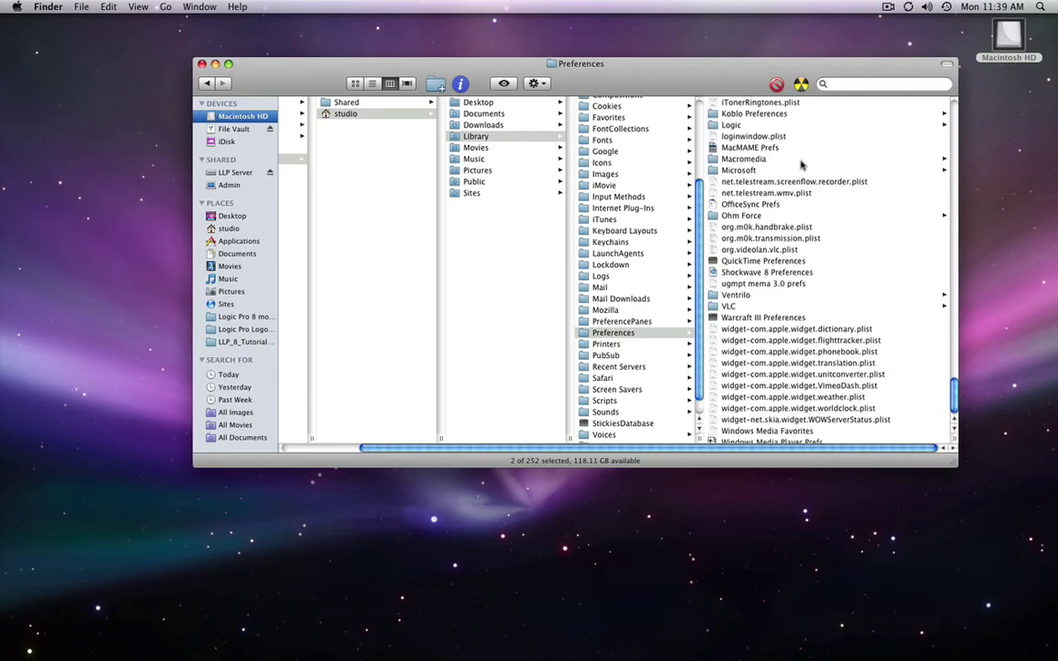
click(732, 120)
drag(698, 84, 614, 160)
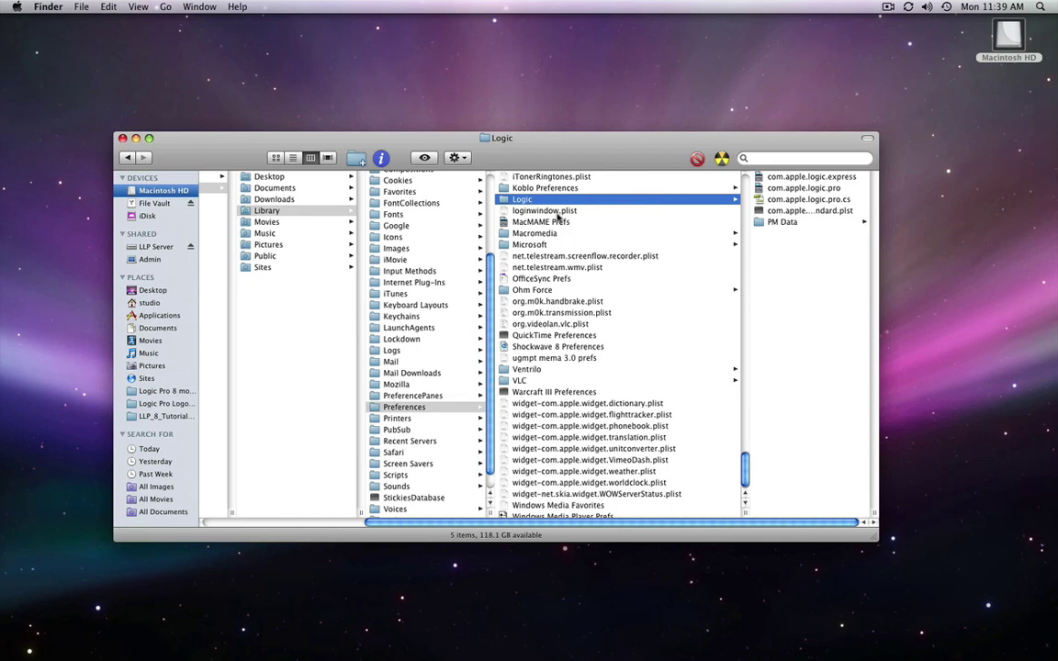
key(super+w)
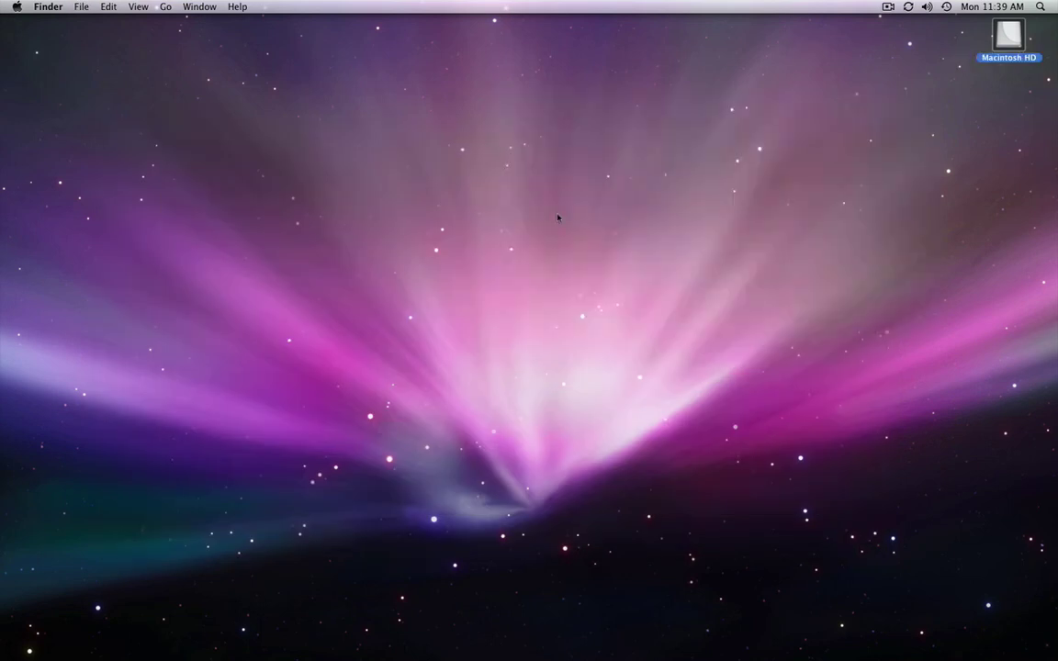